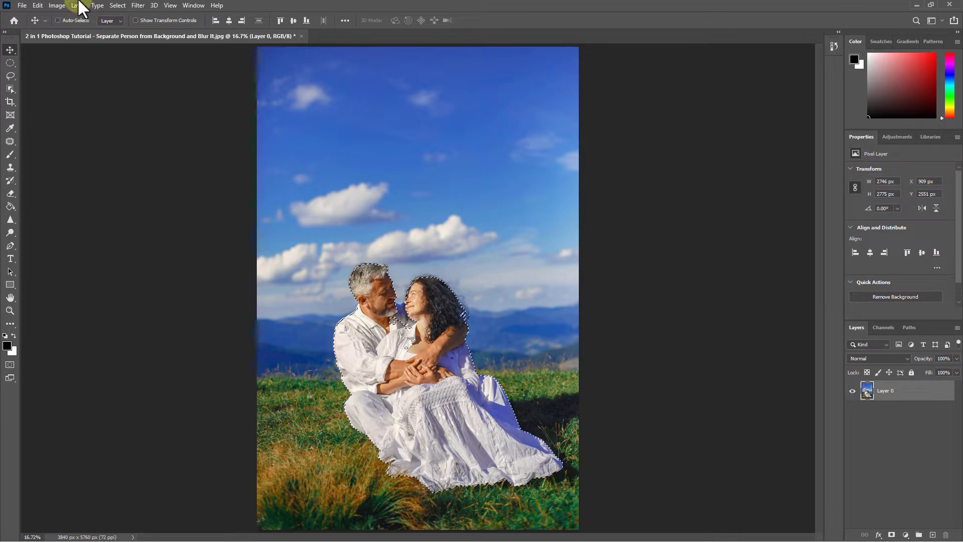
# Copy the selected couple onto a new layer above the original photo.
pyautogui.click(78, 5)
pyautogui.click(83, 17)
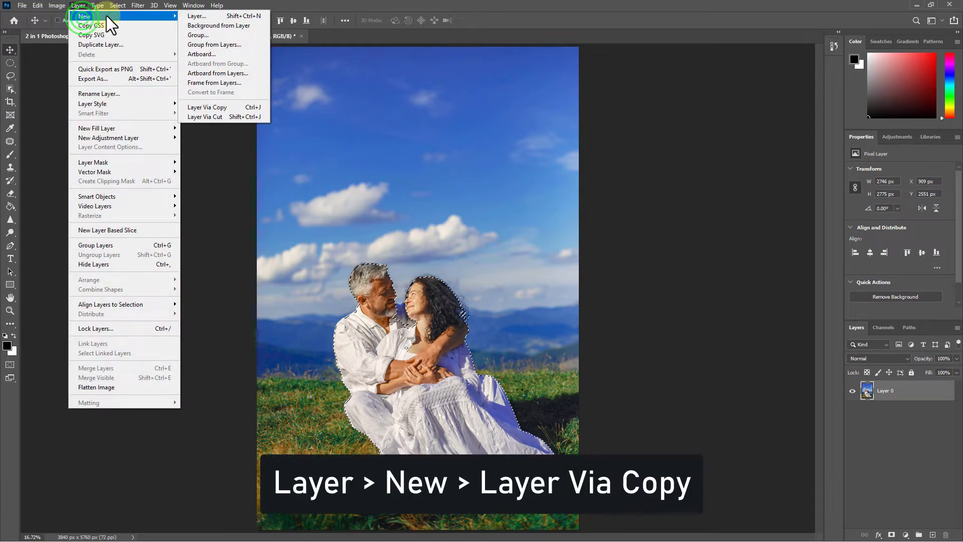
pyautogui.click(206, 105)
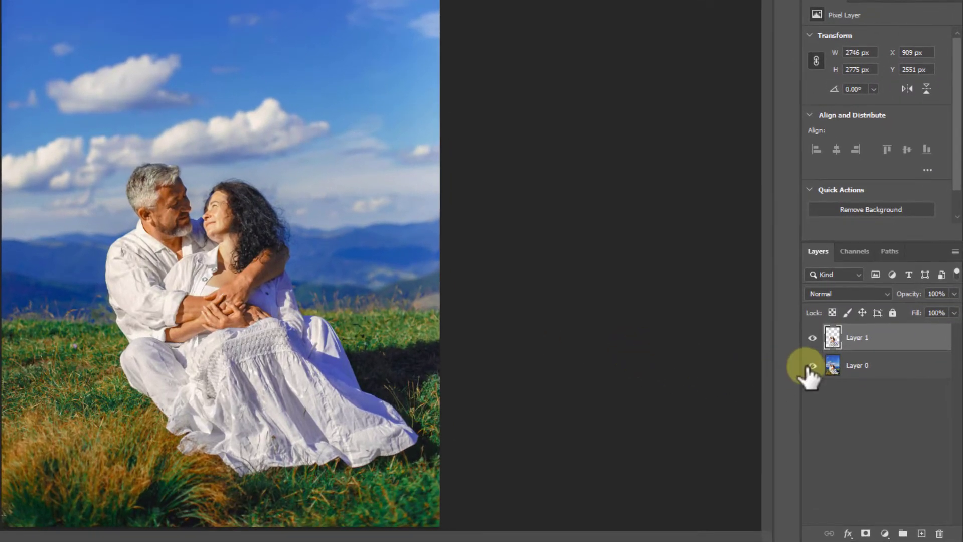
# Toggle the visibility of Layer 0 to examine the couple's cut-out on its own.
pyautogui.click(852, 412)
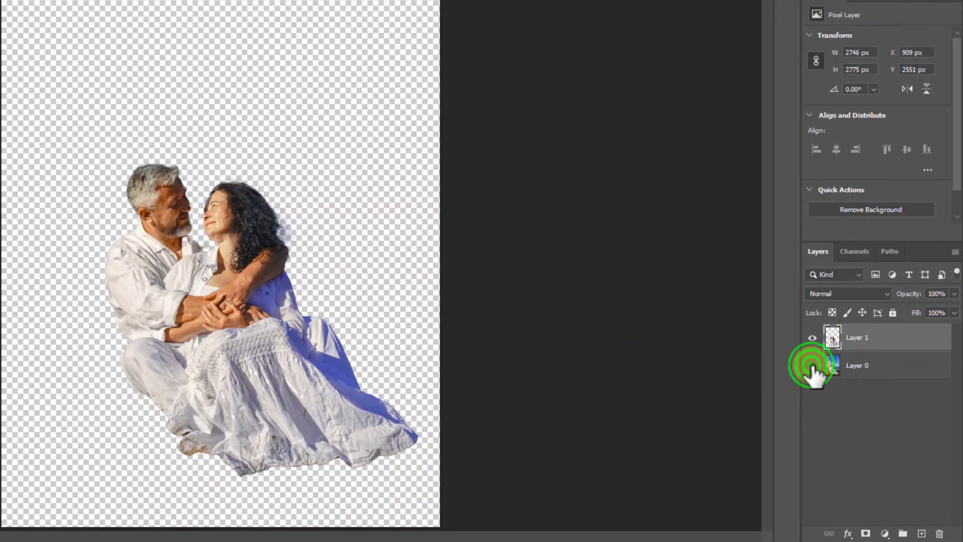
pyautogui.click(813, 365)
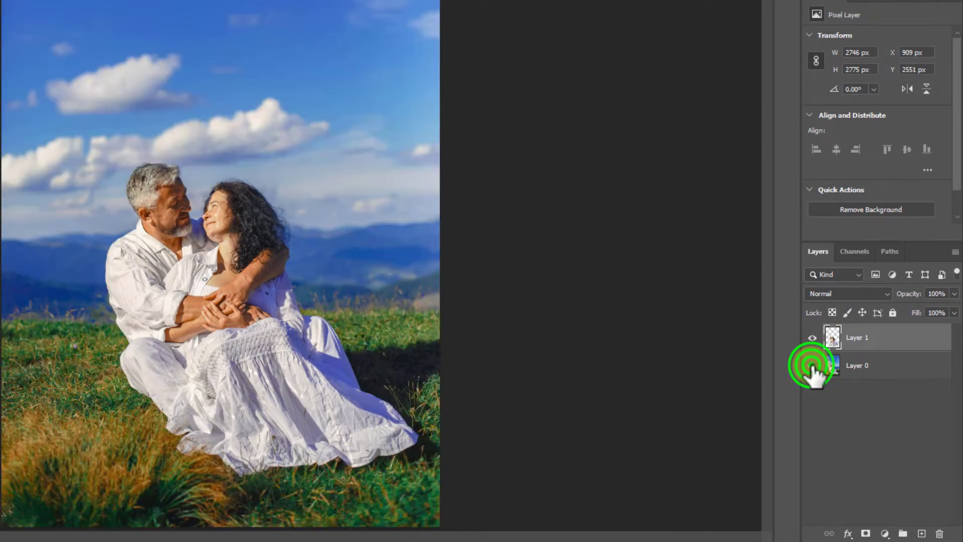
pyautogui.click(812, 365)
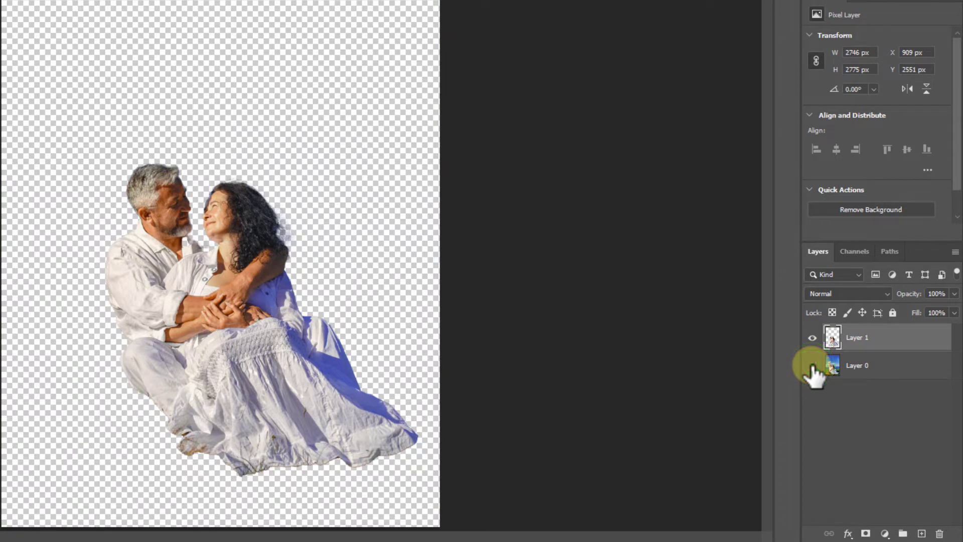
pyautogui.click(812, 365)
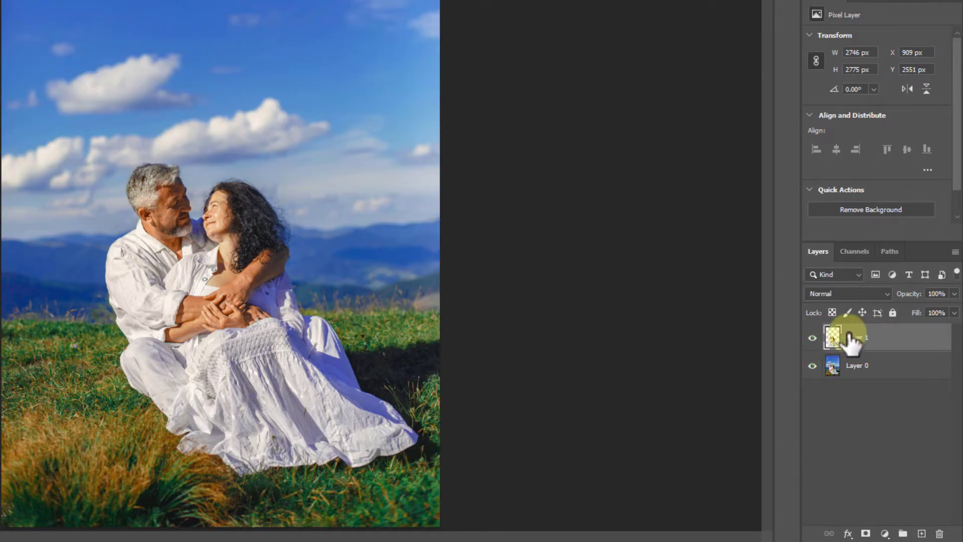
# Hide Layer 1 and draw a loose Lasso selection around the couple and their shadow on Layer 0.
pyautogui.click(812, 337)
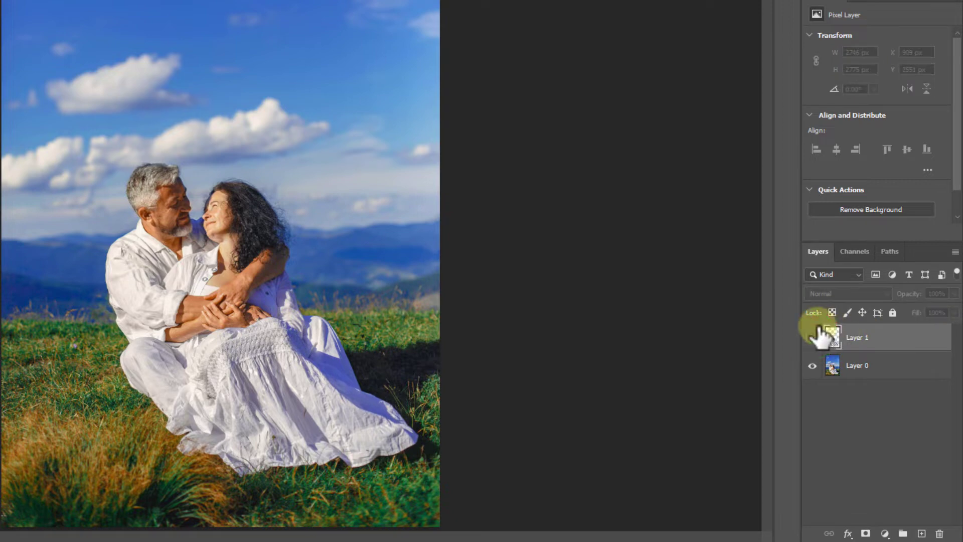
pyautogui.click(858, 369)
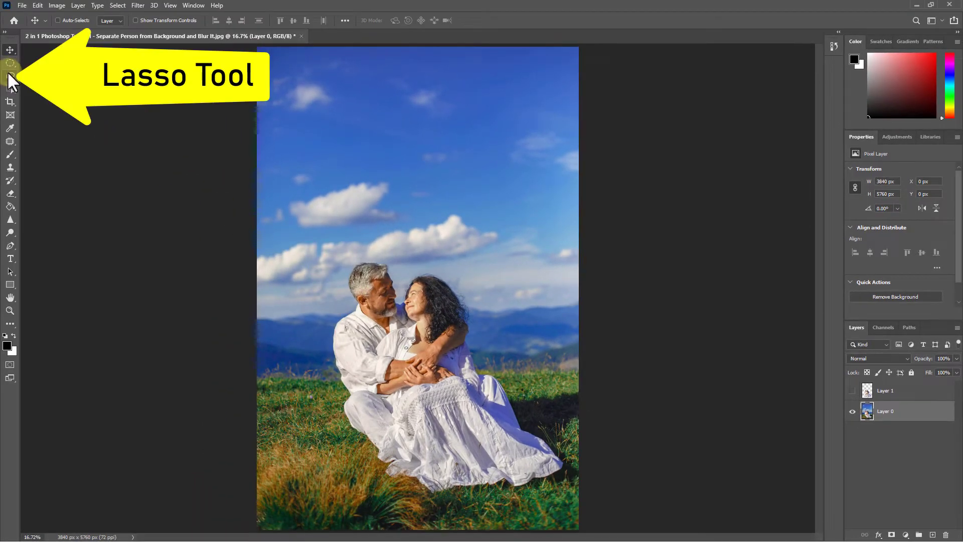
pyautogui.click(9, 75)
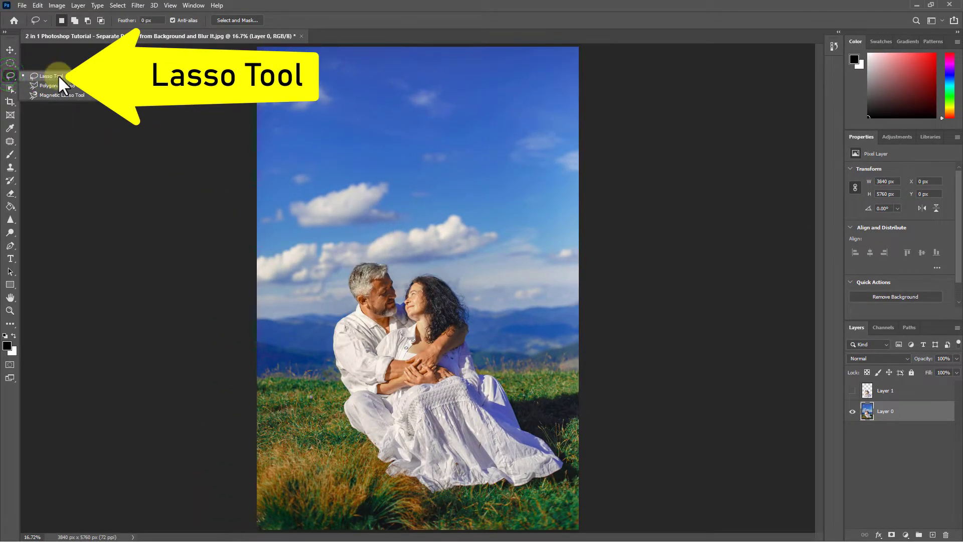
pyautogui.click(52, 73)
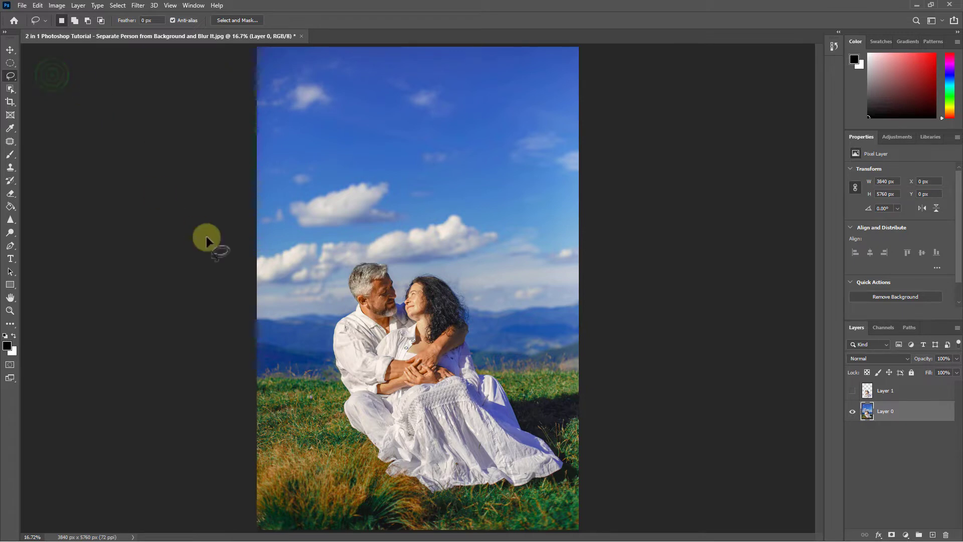
pyautogui.click(339, 382)
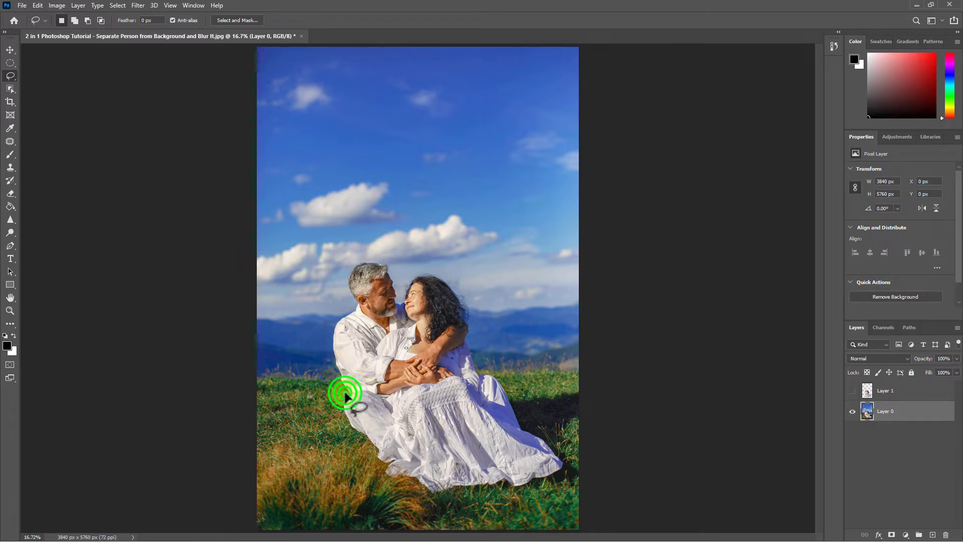
pyautogui.moveTo(339, 383)
pyautogui.mouseDown()
pyautogui.moveTo(329, 343)
pyautogui.moveTo(362, 251)
pyautogui.mouseUp()
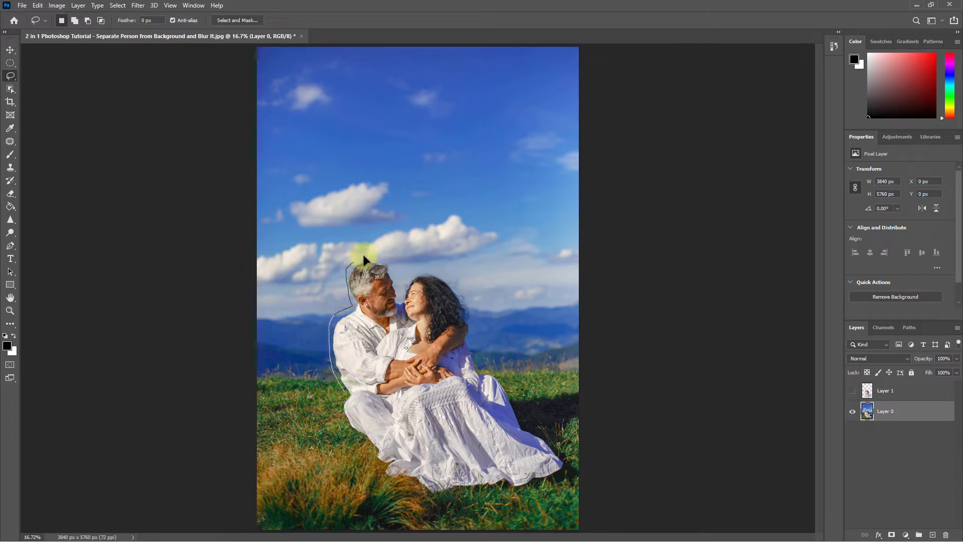
pyautogui.moveTo(401, 297); pyautogui.dragTo(444, 275)
pyautogui.moveTo(498, 373)
pyautogui.mouseDown()
pyautogui.moveTo(512, 389)
pyautogui.moveTo(587, 393)
pyautogui.moveTo(587, 418)
pyautogui.moveTo(573, 443)
pyautogui.mouseUp()
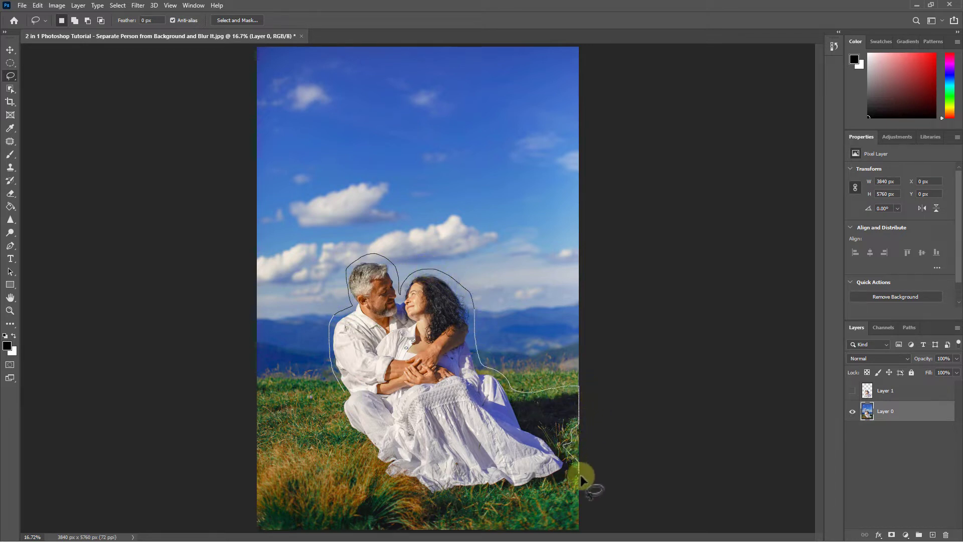
pyautogui.moveTo(581, 479)
pyautogui.mouseDown()
pyautogui.moveTo(560, 490)
pyautogui.moveTo(451, 494)
pyautogui.moveTo(386, 479)
pyautogui.moveTo(343, 420)
pyautogui.moveTo(345, 398)
pyautogui.mouseUp()
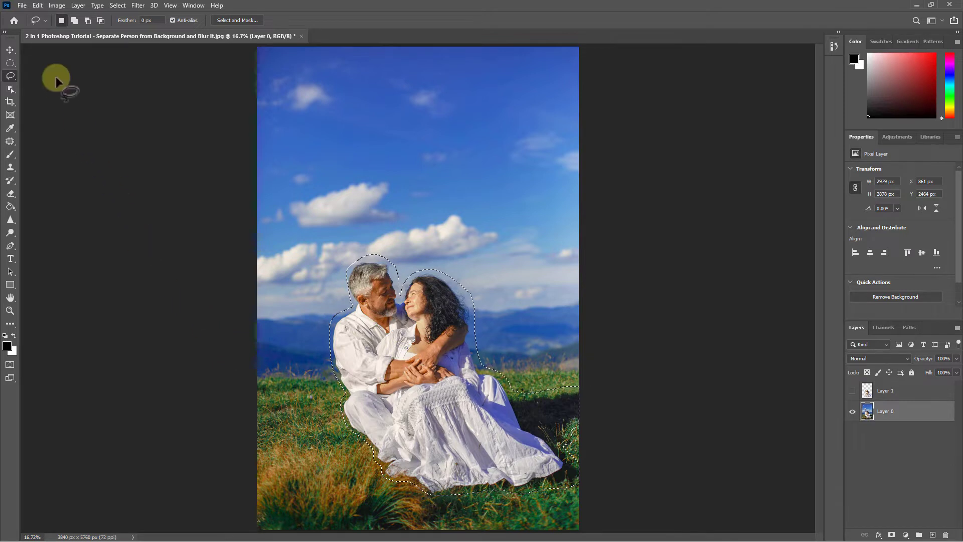
# Remove the selected couple with Content-Aware Fill output to the current layer, and deselect.
pyautogui.click(37, 6)
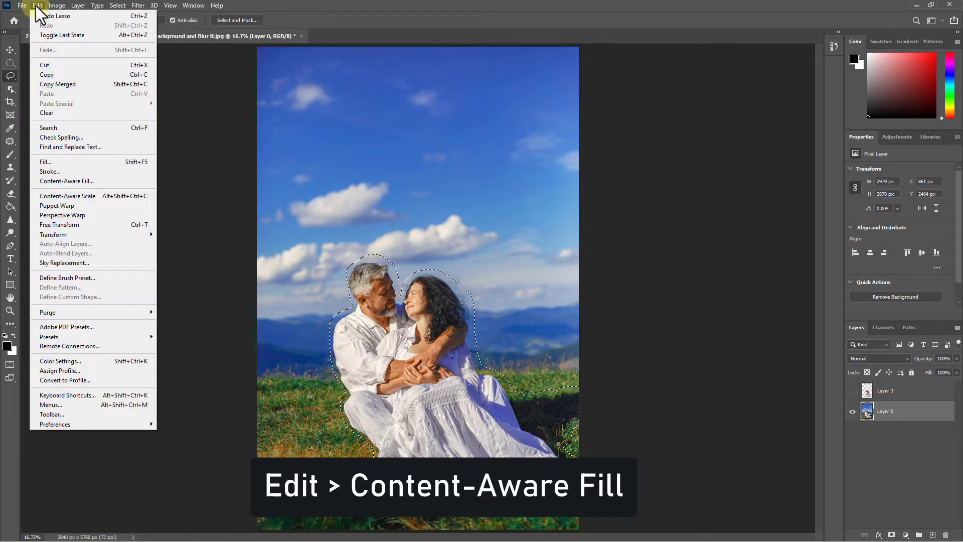
pyautogui.click(65, 180)
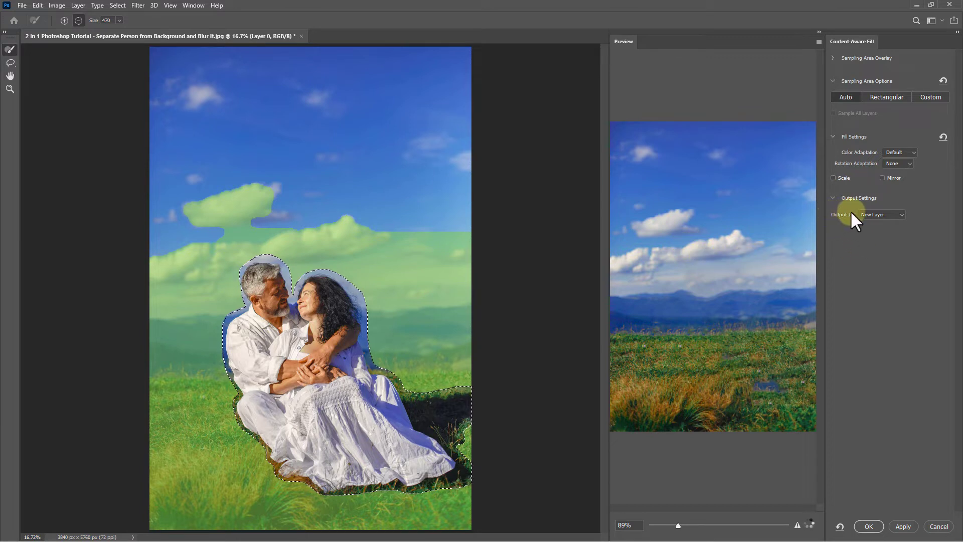
pyautogui.click(884, 216)
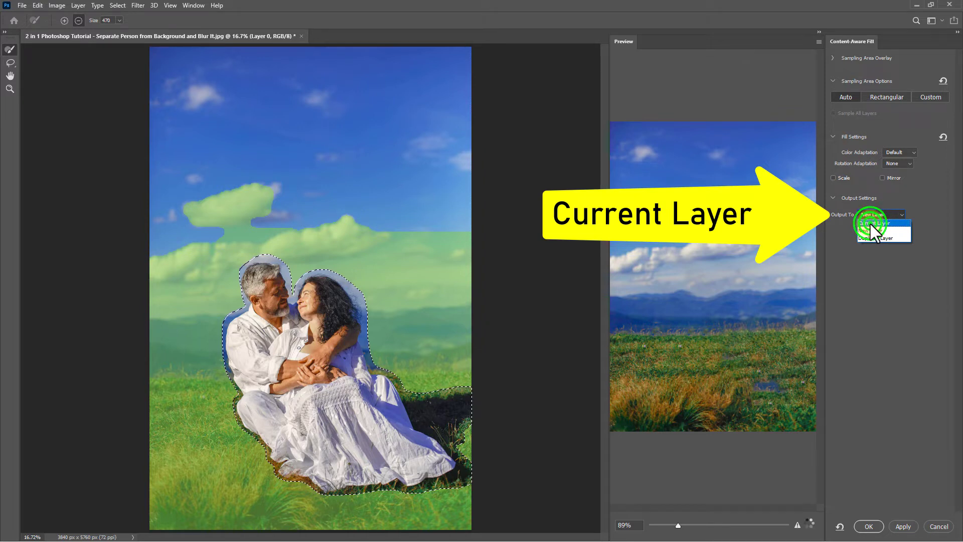
pyautogui.click(872, 223)
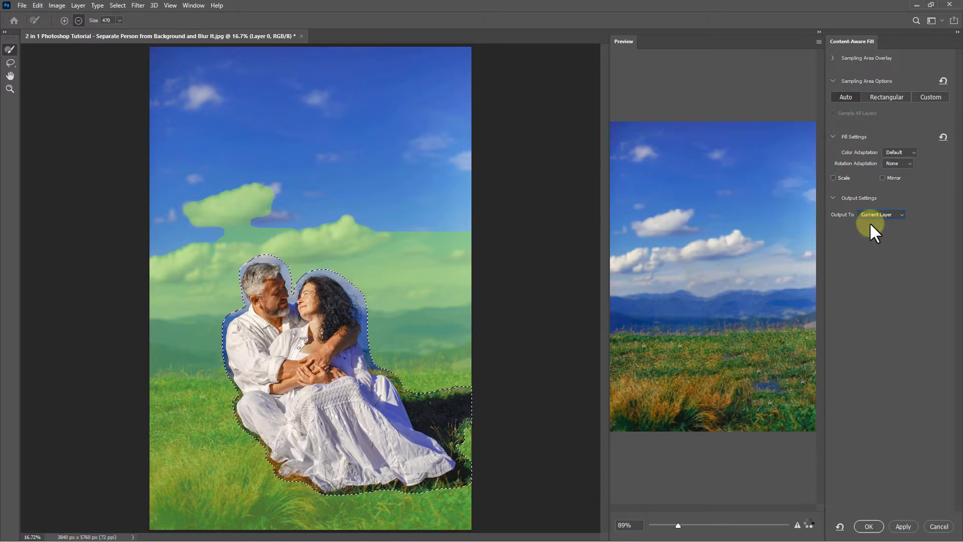
pyautogui.click(871, 522)
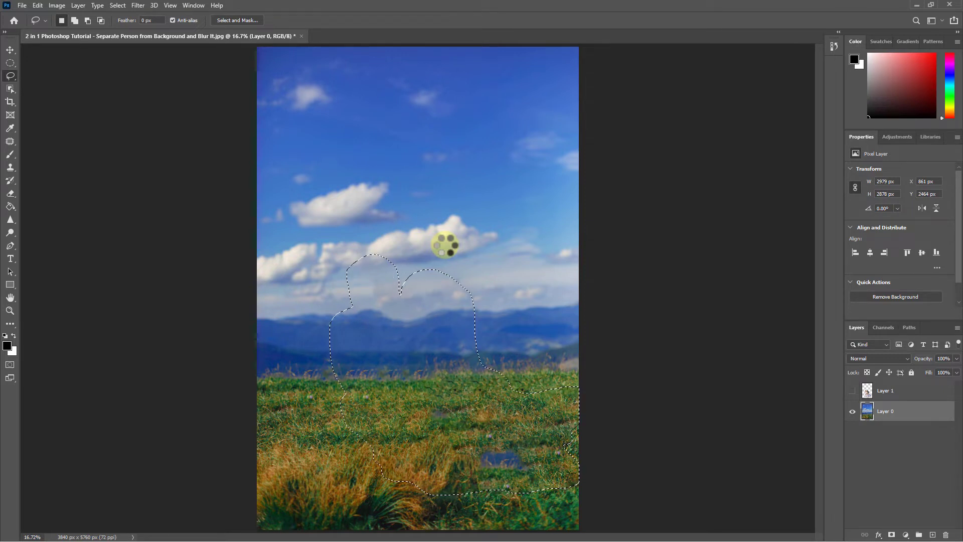
pyautogui.click(117, 5)
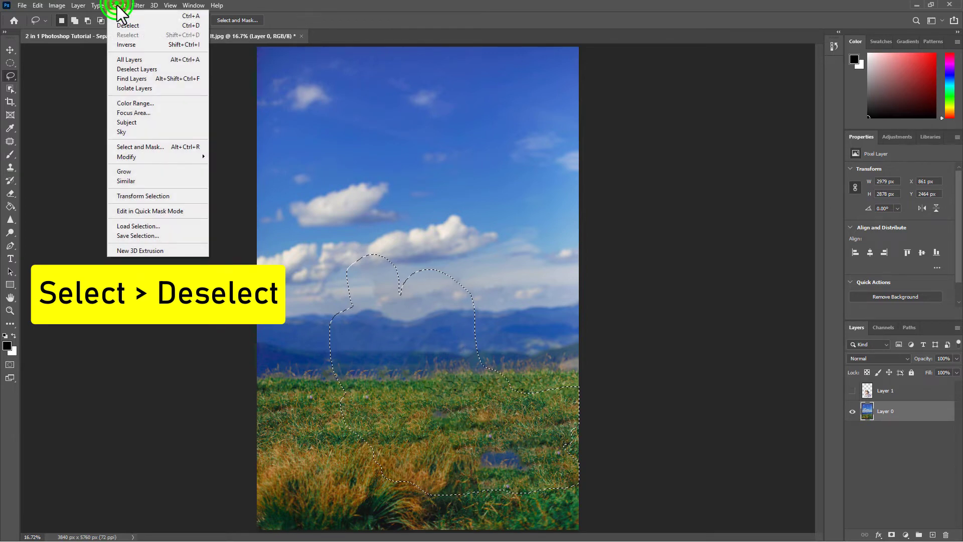
pyautogui.click(137, 27)
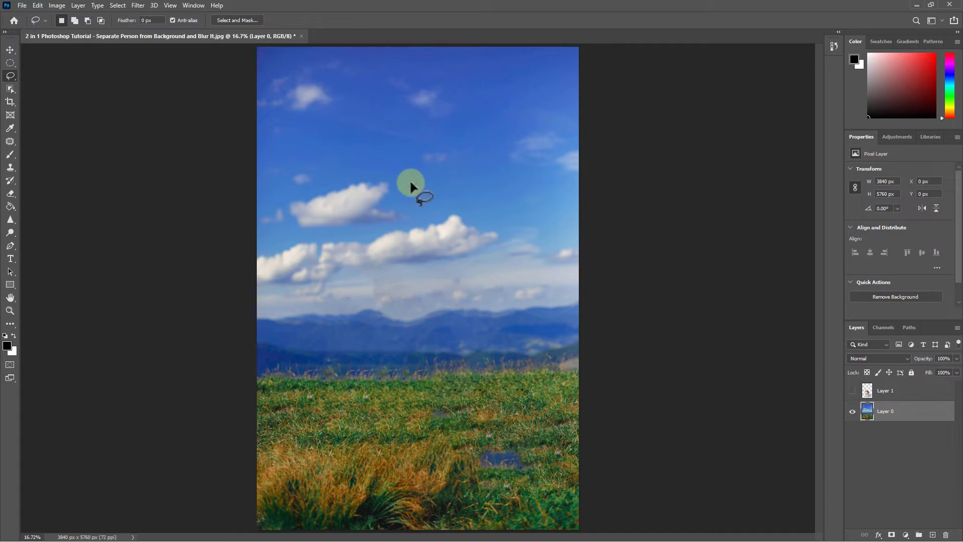
# Patch the two bluish leftover spots in the meadow with clean grass using the Patch tool, and deselect.
pyautogui.click(9, 142)
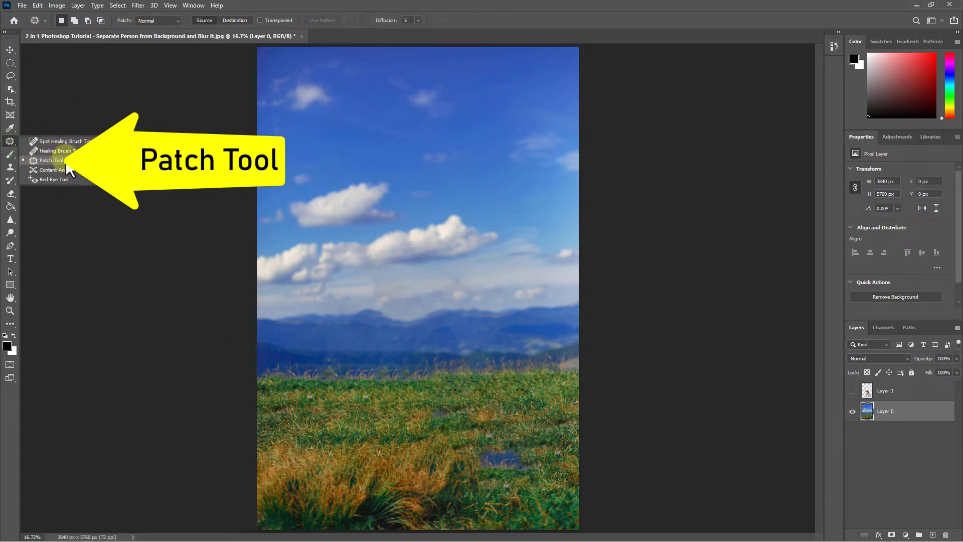
pyautogui.click(50, 160)
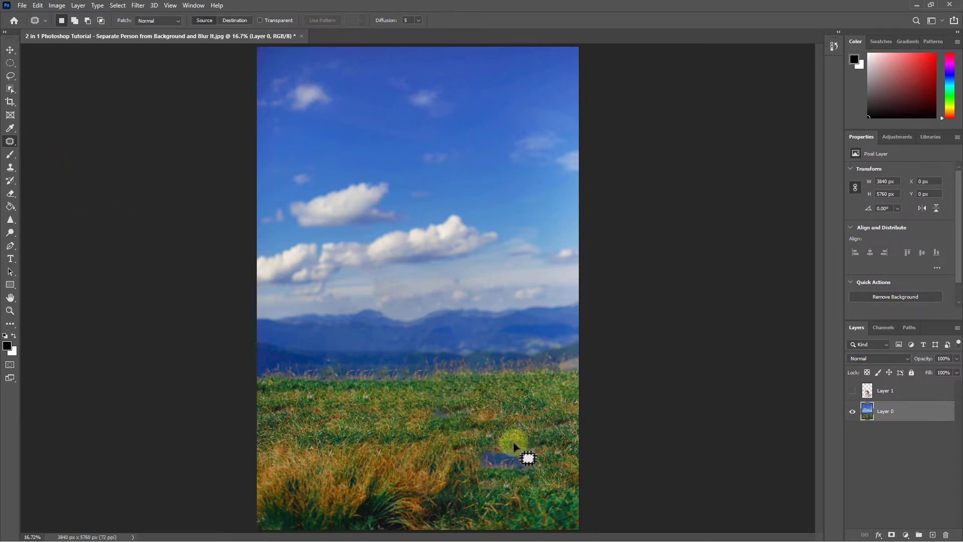
pyautogui.moveTo(505, 442)
pyautogui.mouseDown()
pyautogui.moveTo(478, 442)
pyautogui.moveTo(466, 468)
pyautogui.moveTo(499, 480)
pyautogui.moveTo(540, 472)
pyautogui.moveTo(513, 450)
pyautogui.moveTo(502, 459)
pyautogui.moveTo(522, 408)
pyautogui.mouseUp()
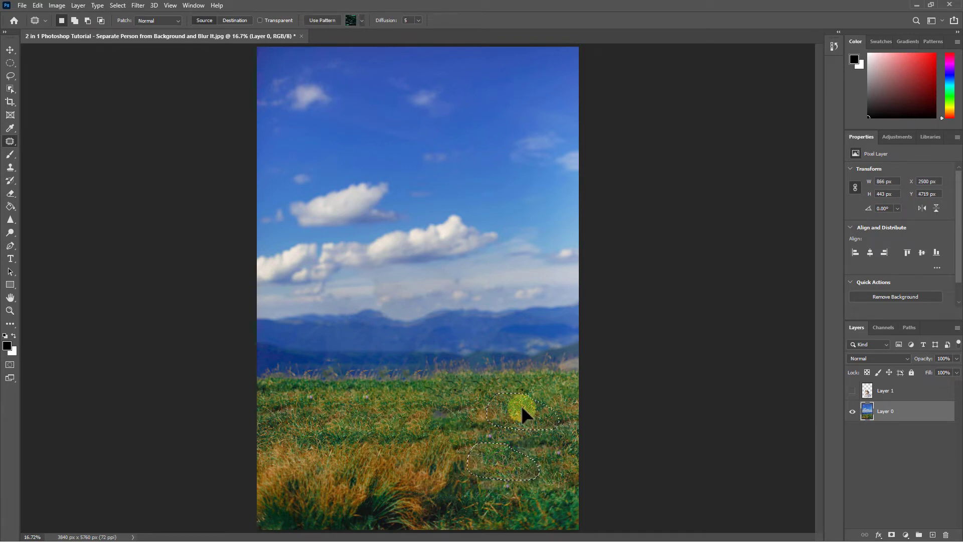
pyautogui.click(458, 409)
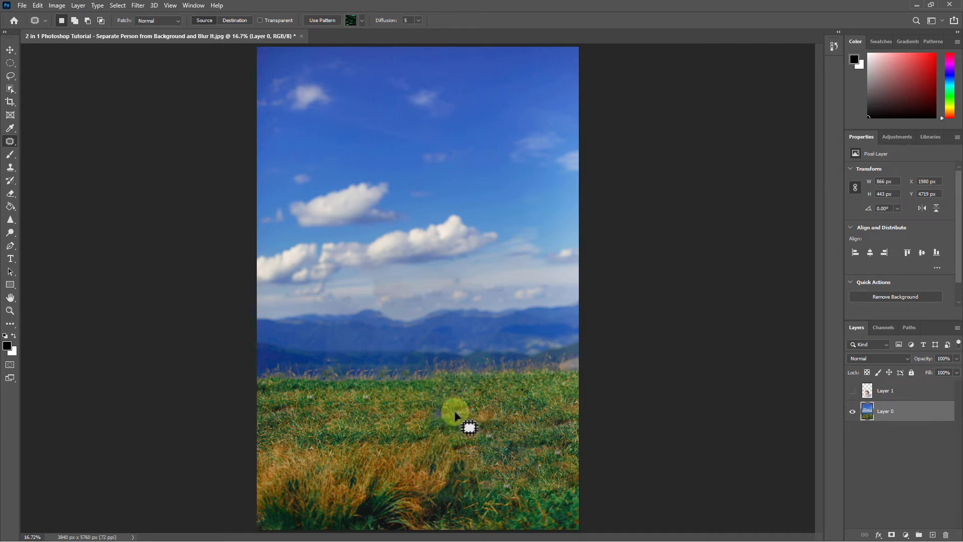
pyautogui.moveTo(456, 415); pyautogui.dragTo(393, 406)
pyautogui.hotkey('ctrl', 'd')
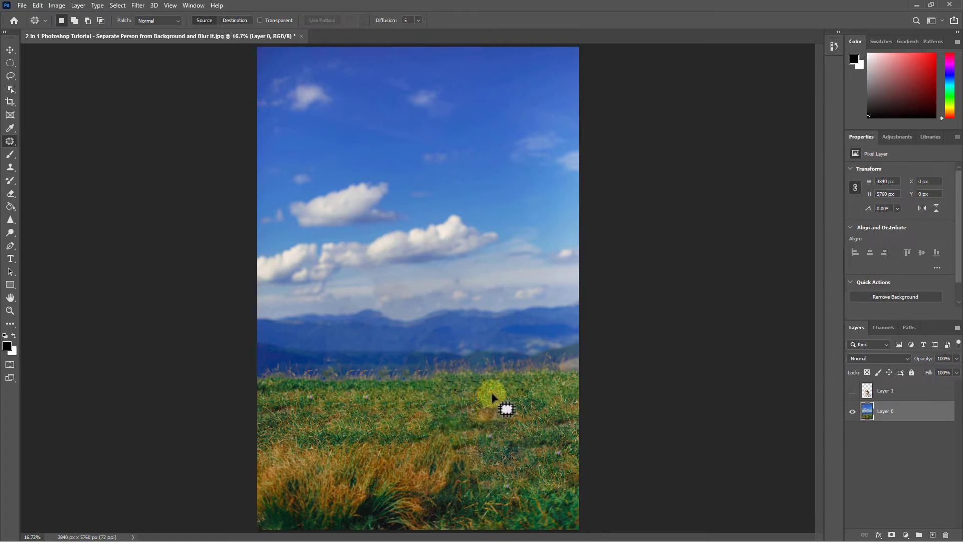
# Turn the couple's Layer 1 back on over the cleaned background, comparing with and without it.
pyautogui.click(853, 391)
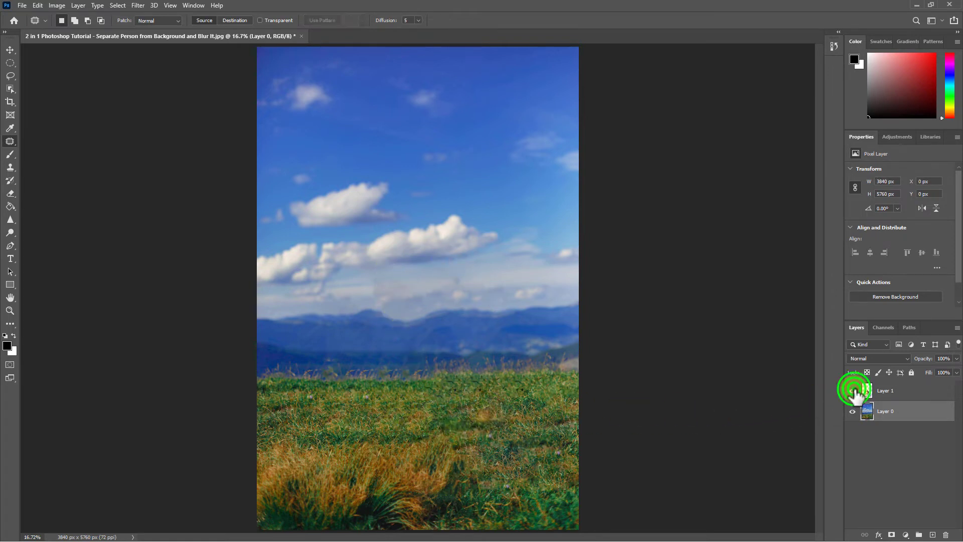
pyautogui.click(852, 391)
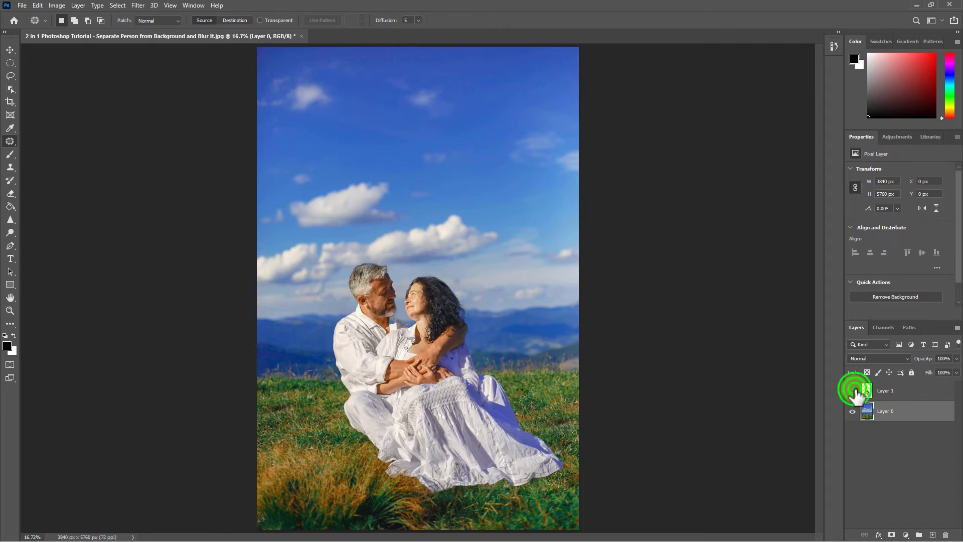
pyautogui.click(853, 391)
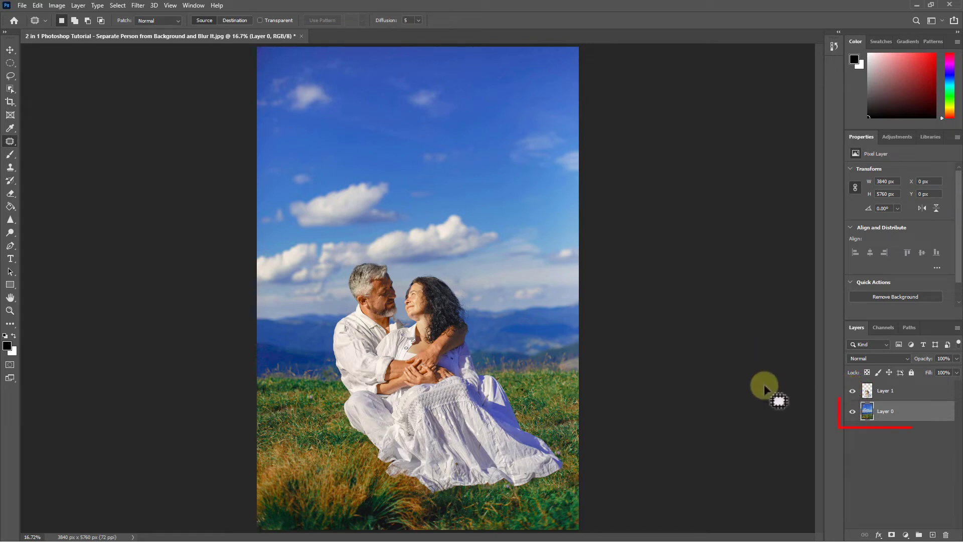
# Apply a Gaussian Blur with a 10-pixel radius to the background on Layer 0, comparing the preview before and after.
pyautogui.click(897, 411)
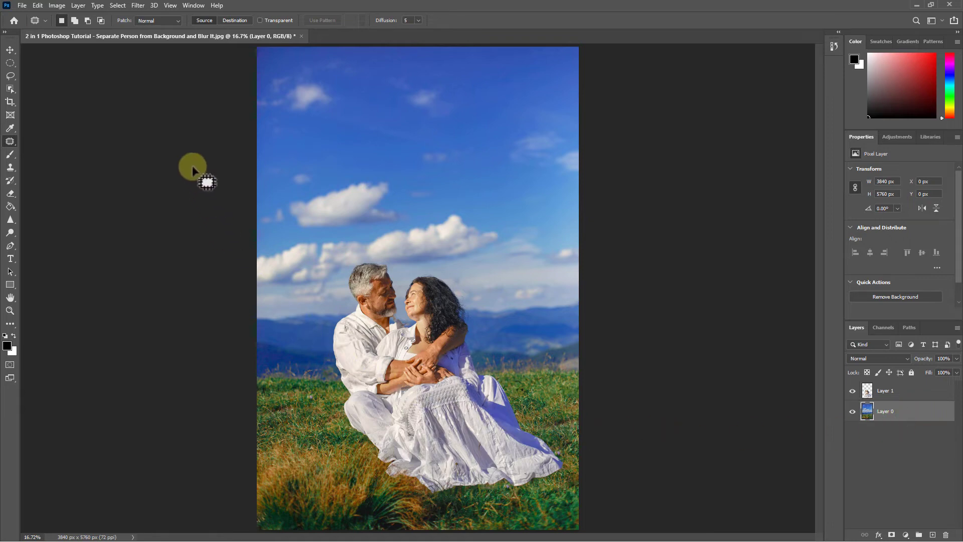
pyautogui.click(138, 6)
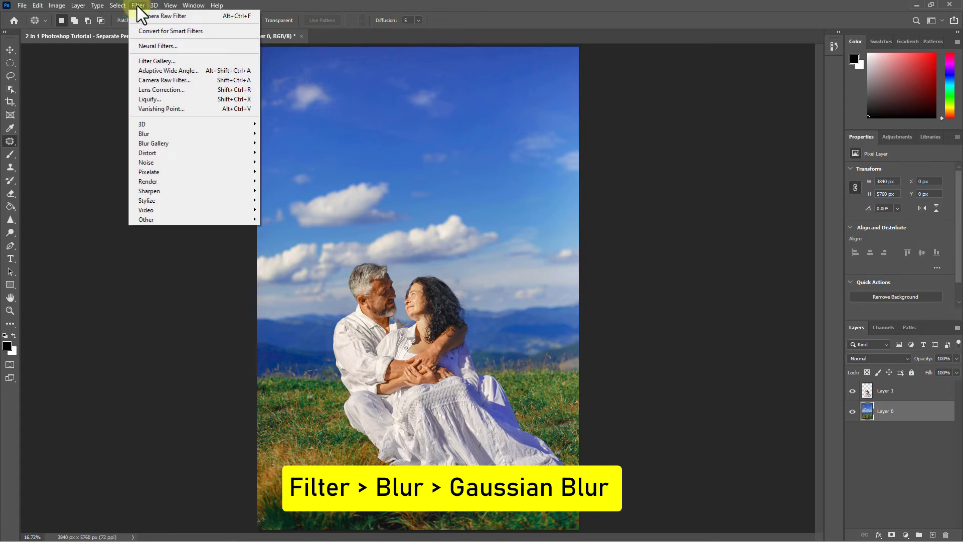
pyautogui.click(149, 134)
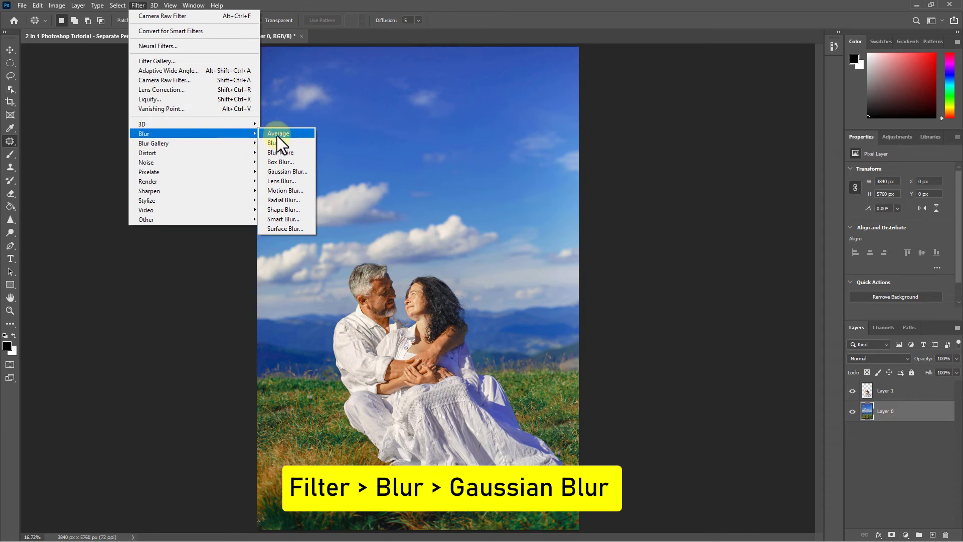
pyautogui.click(284, 172)
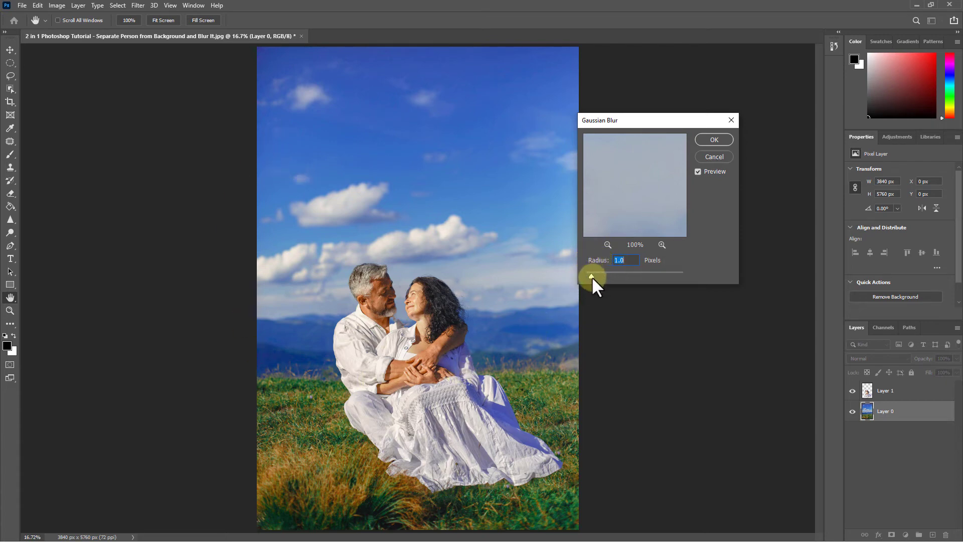
pyautogui.moveTo(591, 275); pyautogui.dragTo(624, 277)
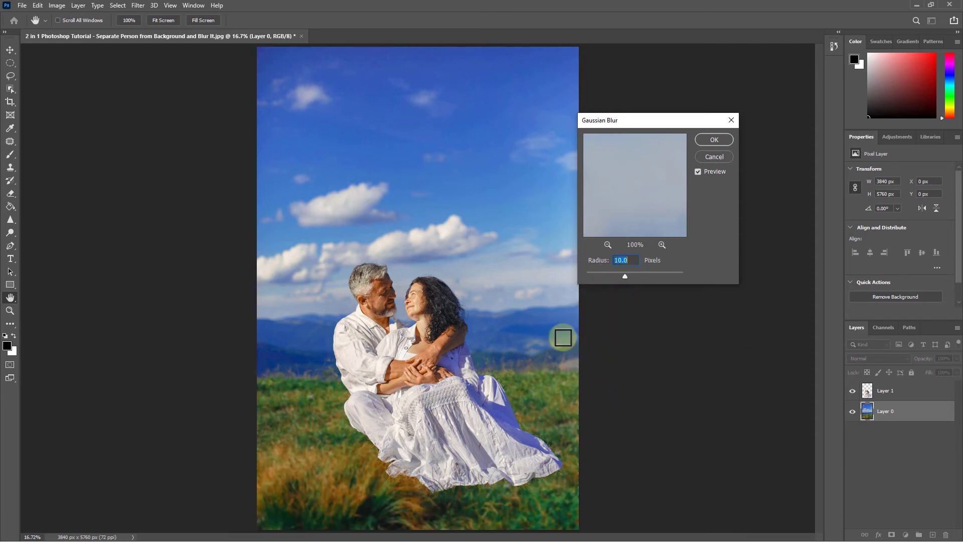
pyautogui.click(697, 172)
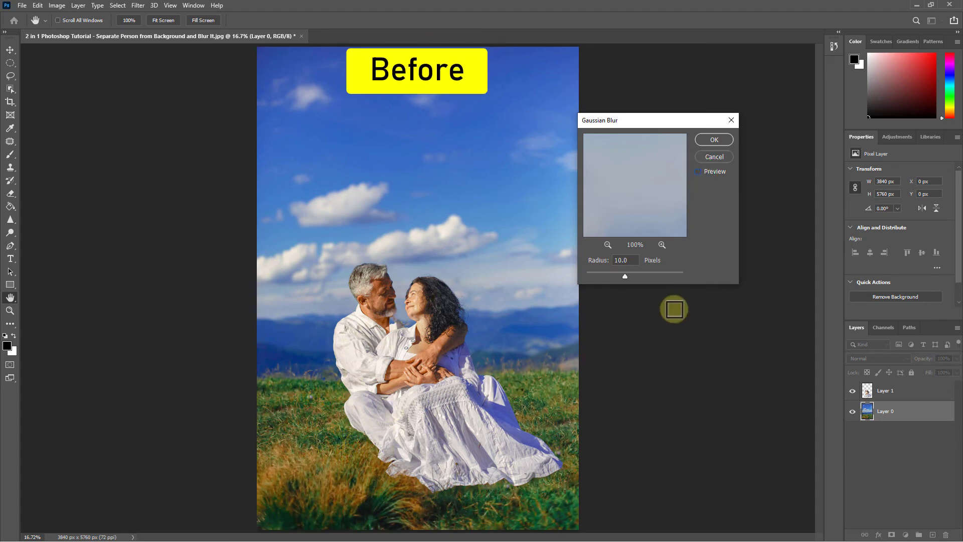
pyautogui.click(697, 172)
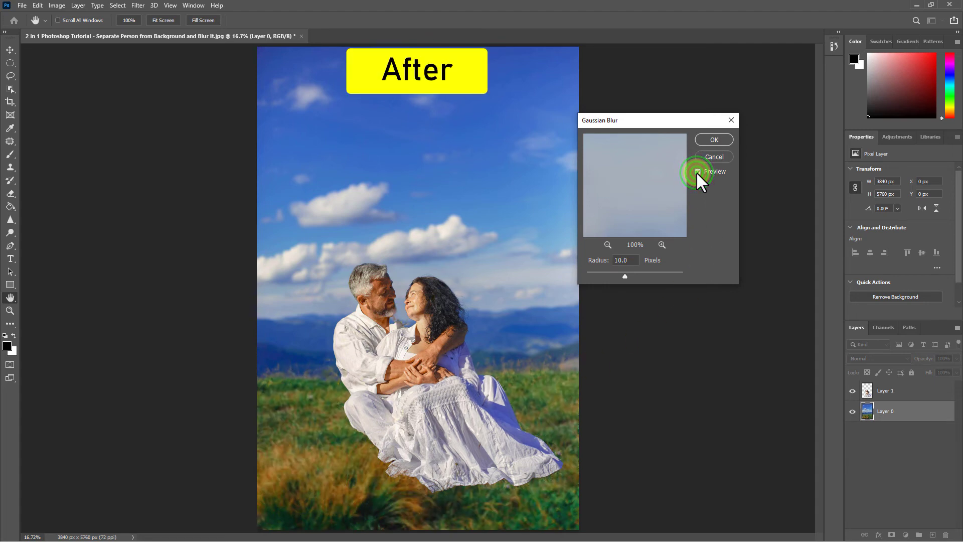
pyautogui.click(713, 140)
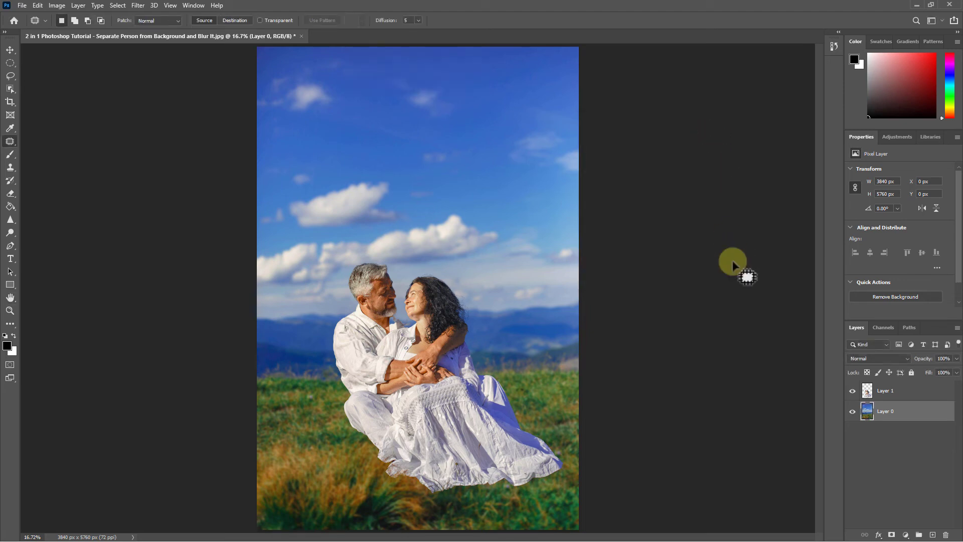
# Toggle the visibility of Layer 1 to examine the blurred background with and without the couple.
pyautogui.click(853, 391)
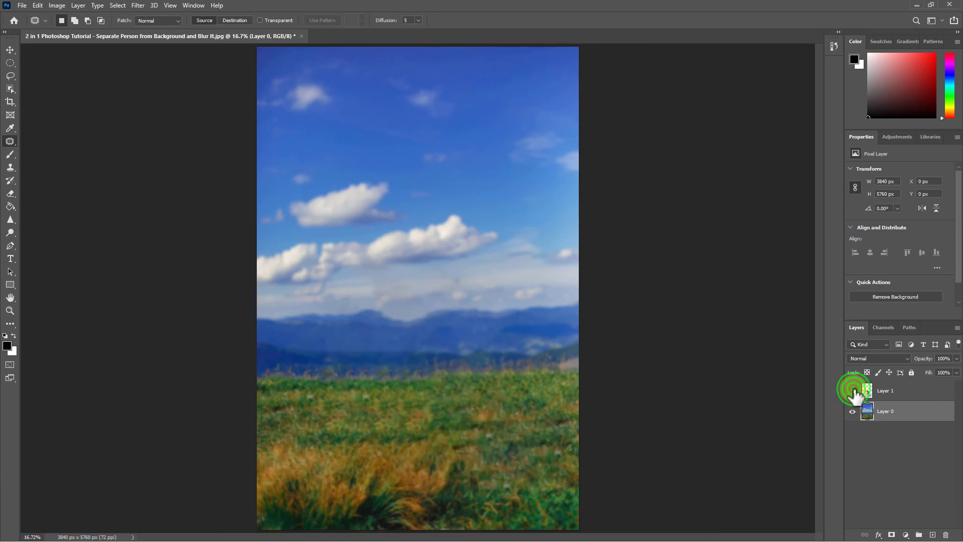
pyautogui.click(853, 390)
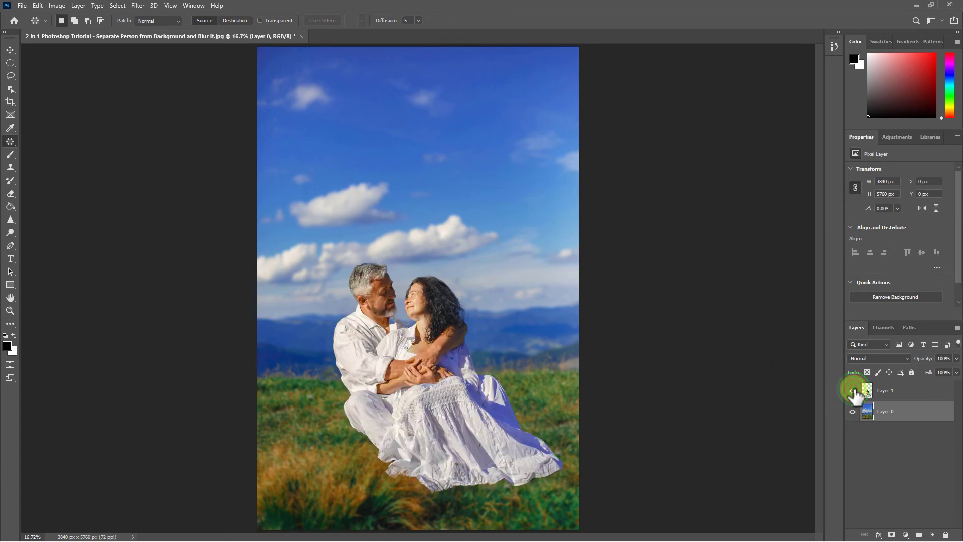
pyautogui.click(853, 390)
pyautogui.click(853, 390)
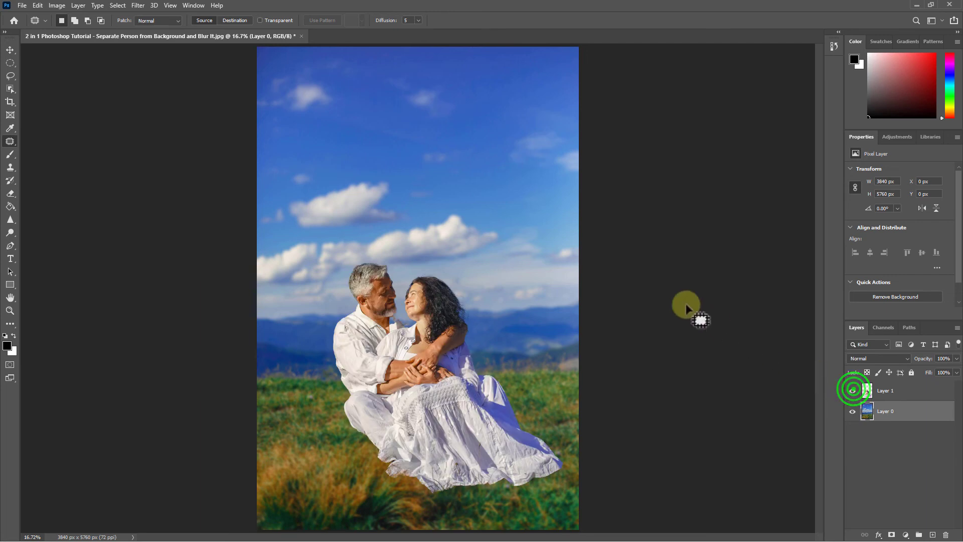